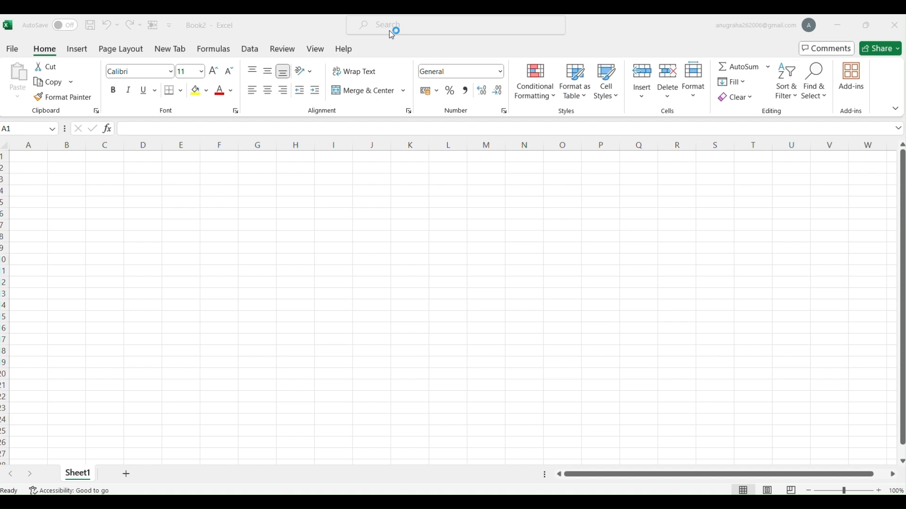
Apply the Facet theme to the workbook and set its theme colors to Office.
left_click(136, 53)
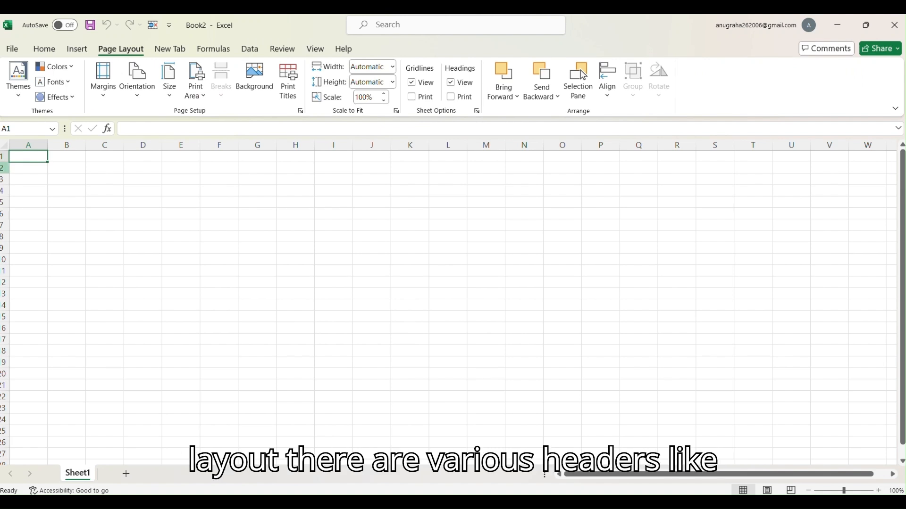
left_click(19, 100)
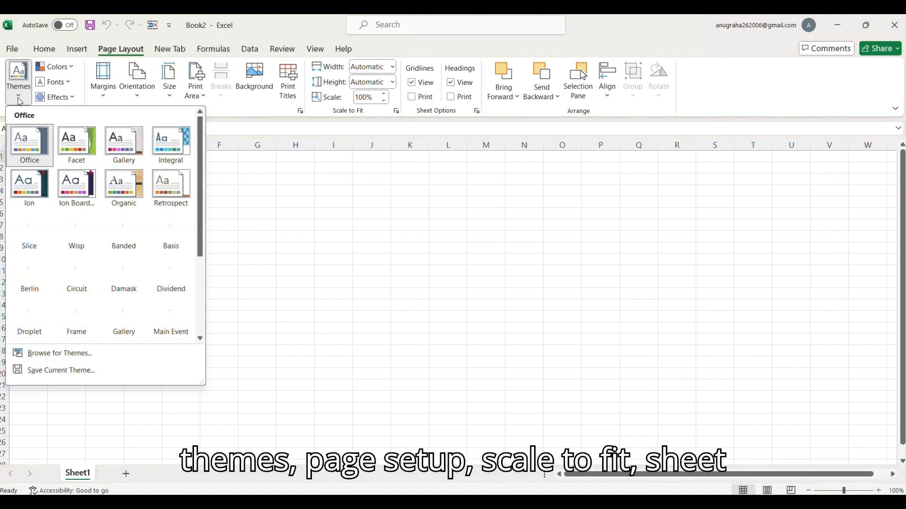
left_click(78, 155)
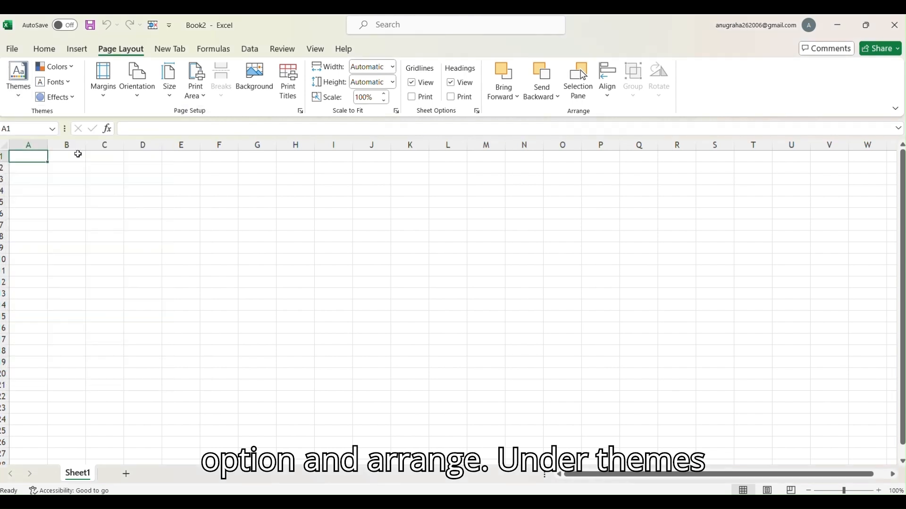
left_click(55, 67)
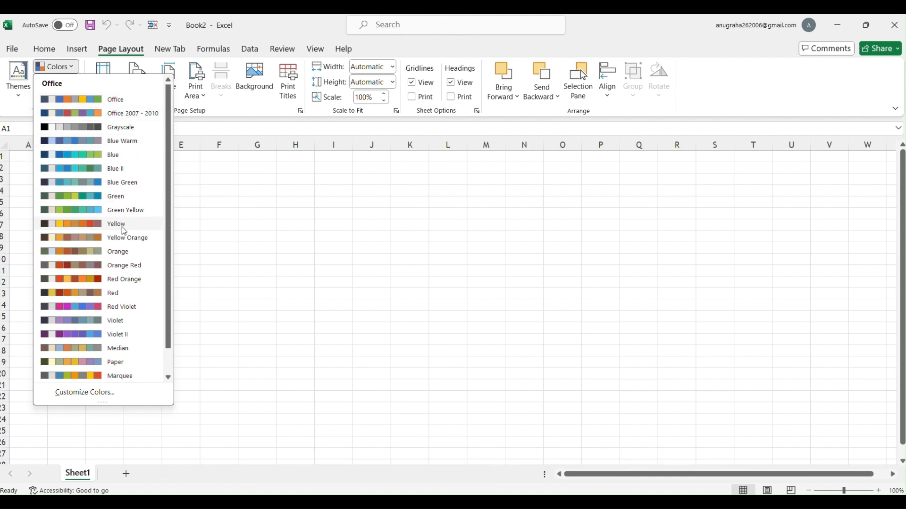
left_click(118, 103)
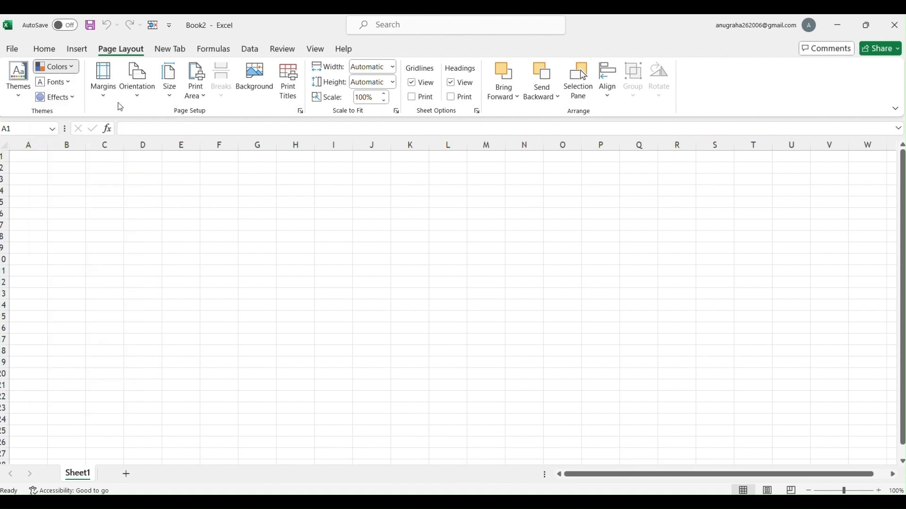
Choose a theme font set and a theme effects style for the workbook.
left_click(69, 82)
left_click(103, 161)
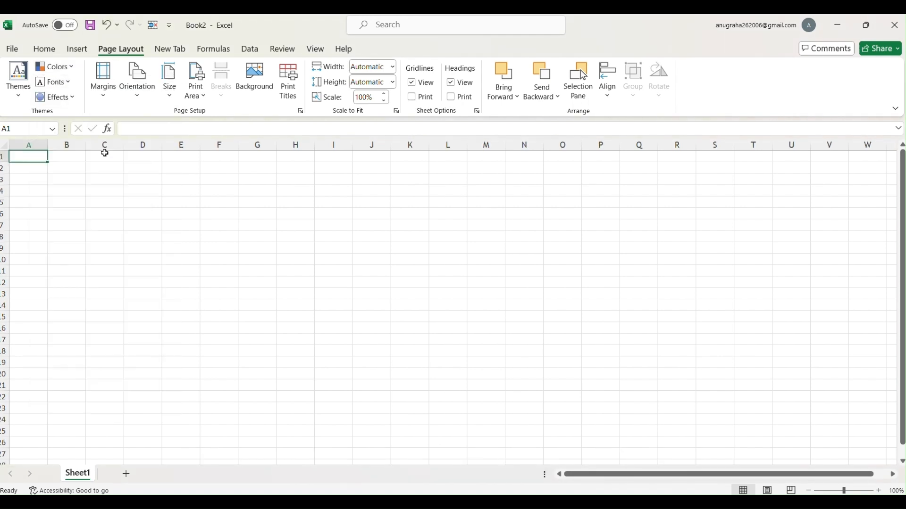
left_click(75, 100)
left_click(55, 143)
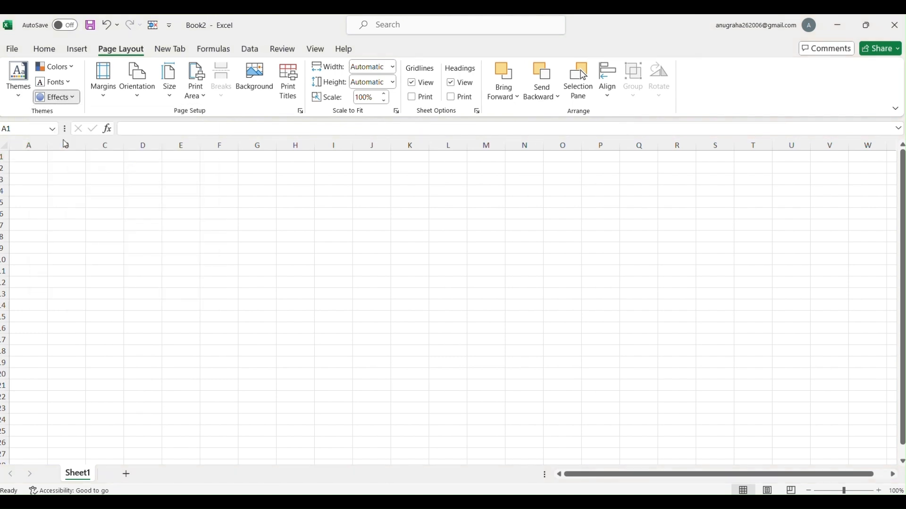
Configure the page setup with Narrow margins, Landscape orientation and a paper size chosen from the presets.
left_click(105, 97)
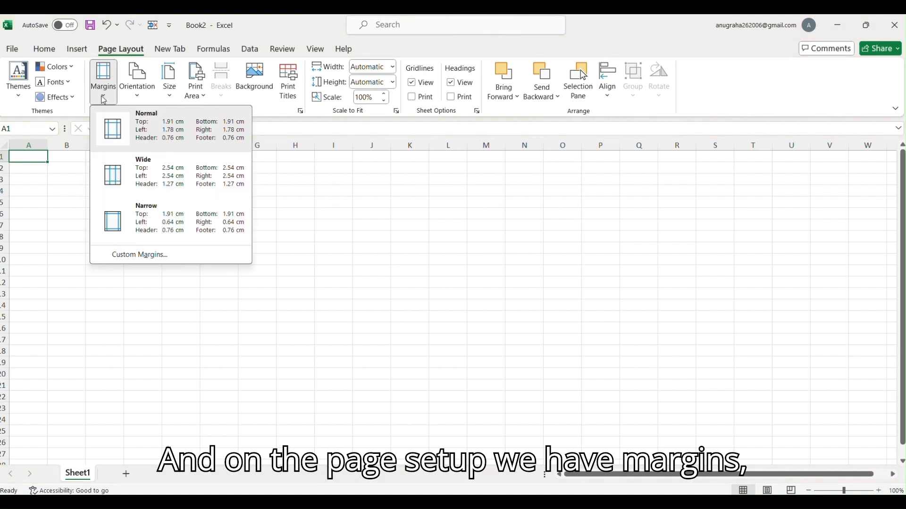
left_click(155, 221)
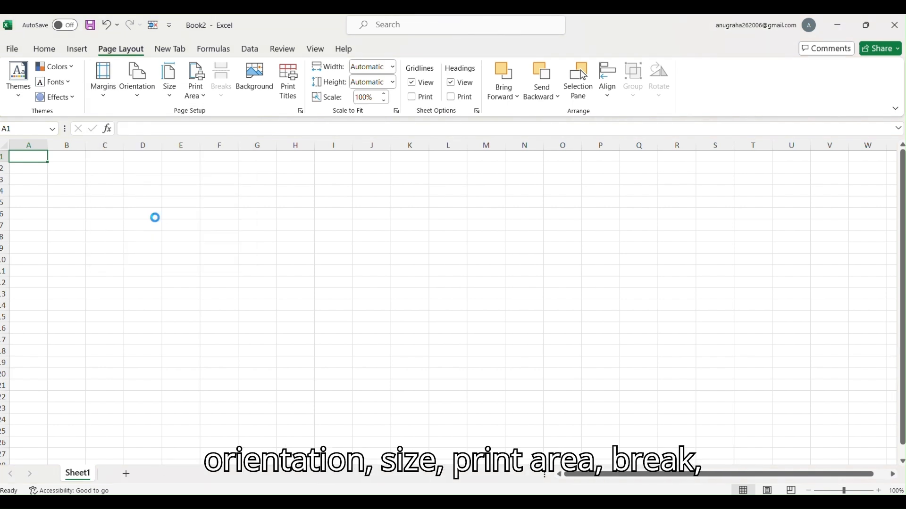
left_click(135, 91)
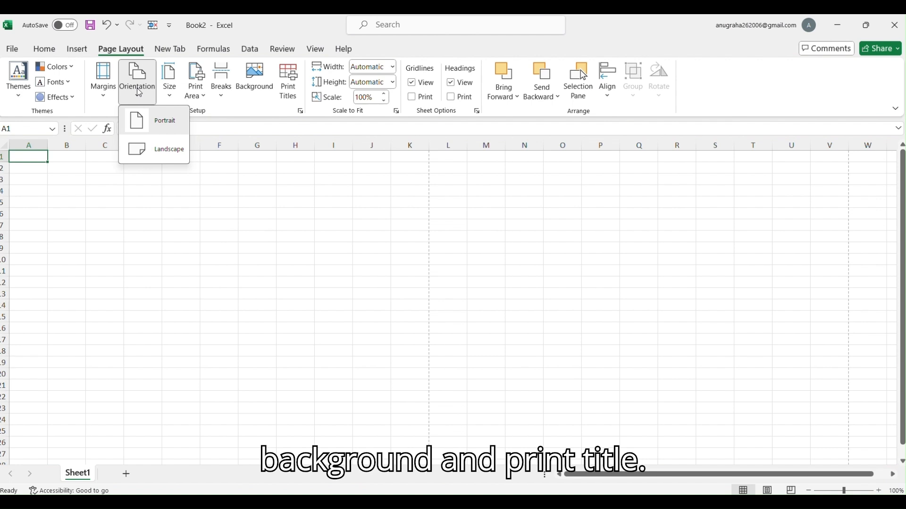
left_click(150, 148)
left_click(172, 100)
left_click(189, 262)
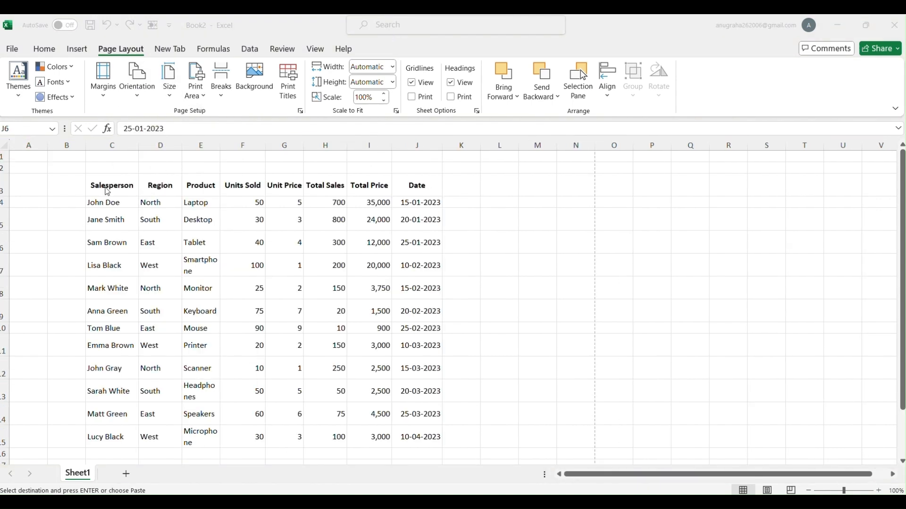
Set the whole sales table, C3:J15, as the print area.
left_click(36, 211)
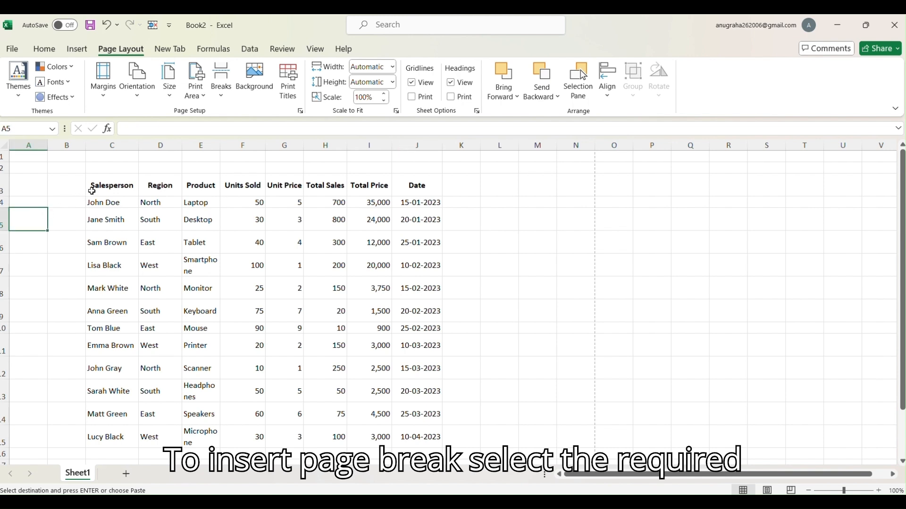
left_click_drag(102, 187, 414, 434)
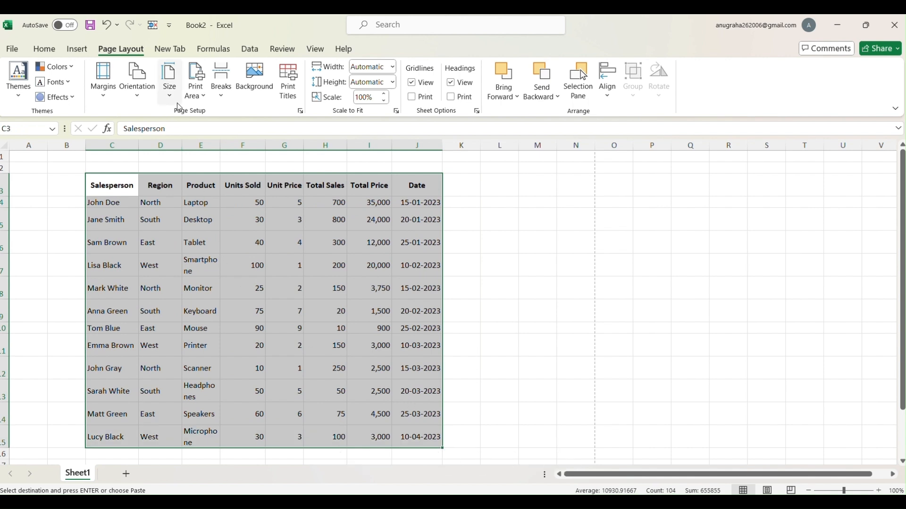
left_click(207, 98)
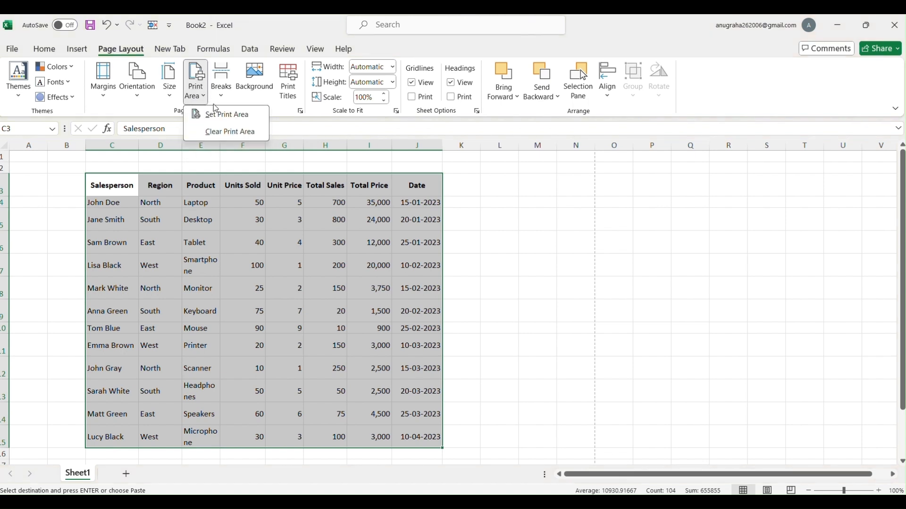
left_click(220, 115)
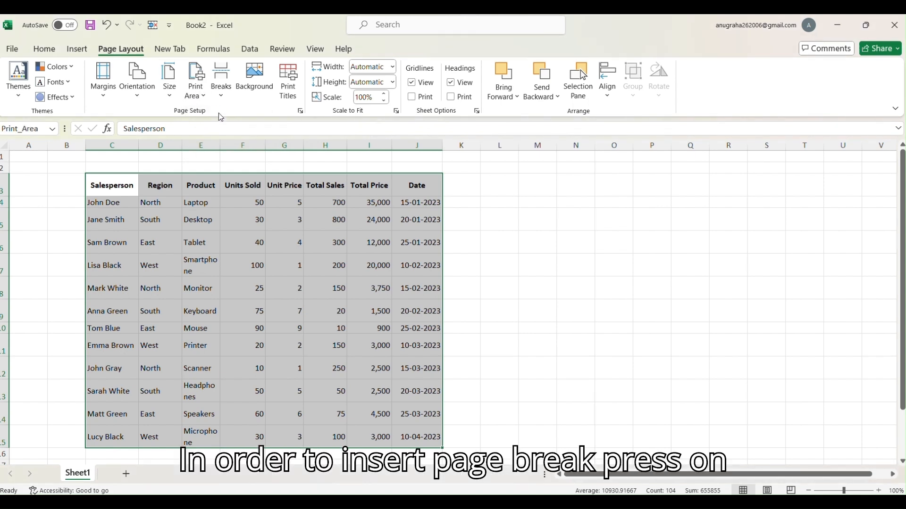
Insert a page break at the Units Sold header cell F3.
left_click(508, 247)
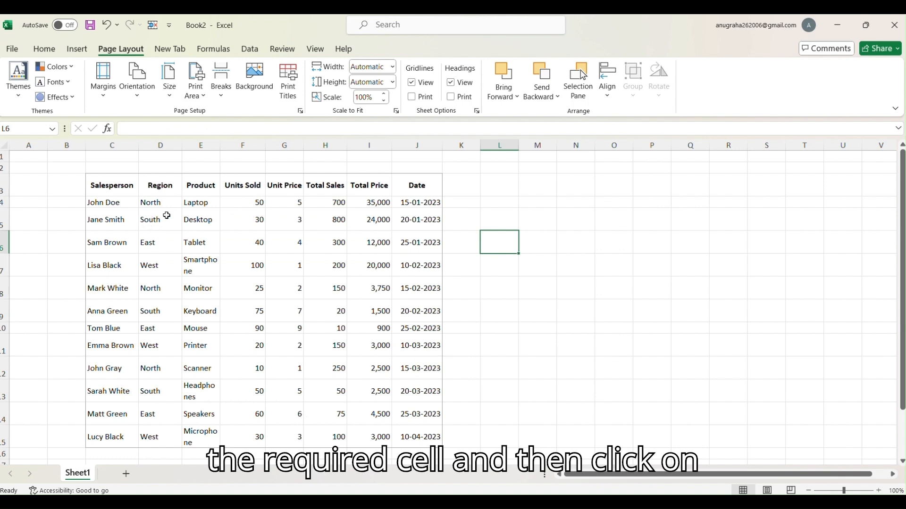
left_click(265, 183)
left_click(225, 100)
left_click(248, 117)
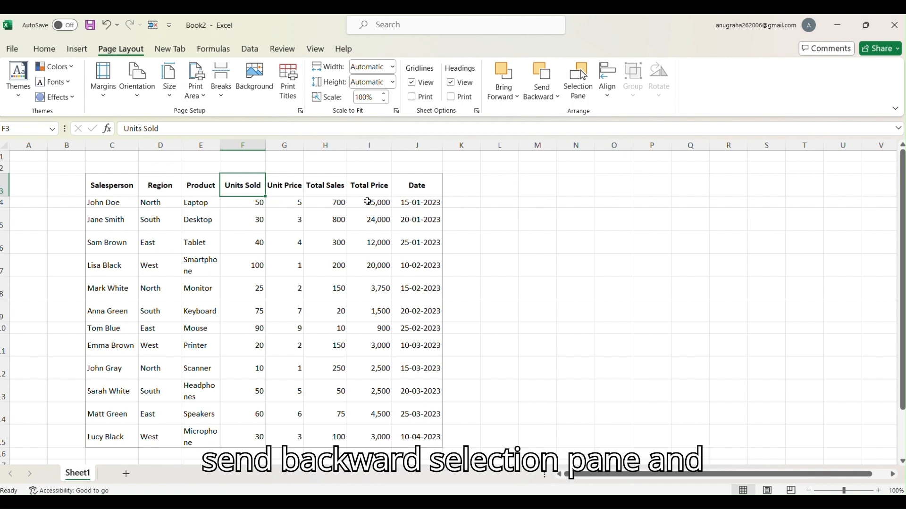
Turn off gridline display on the sheet and look over the object alignment options.
left_click(411, 83)
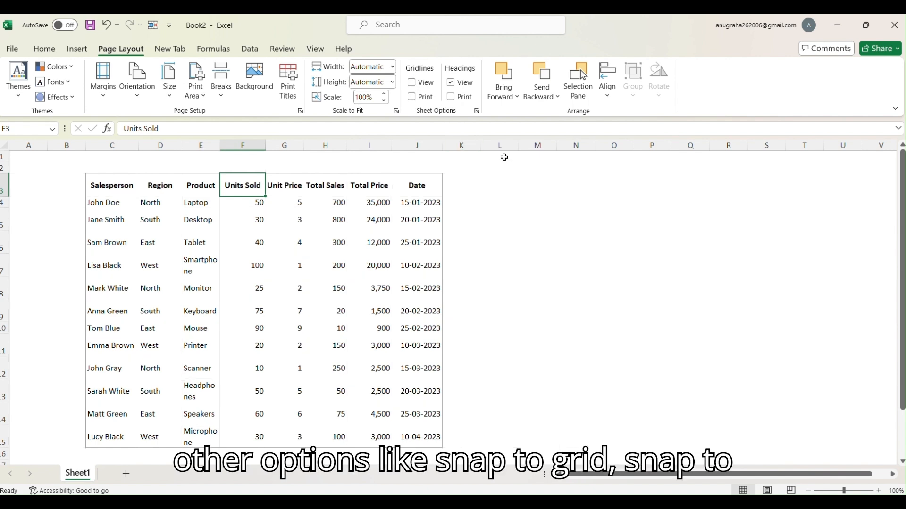
left_click(537, 183)
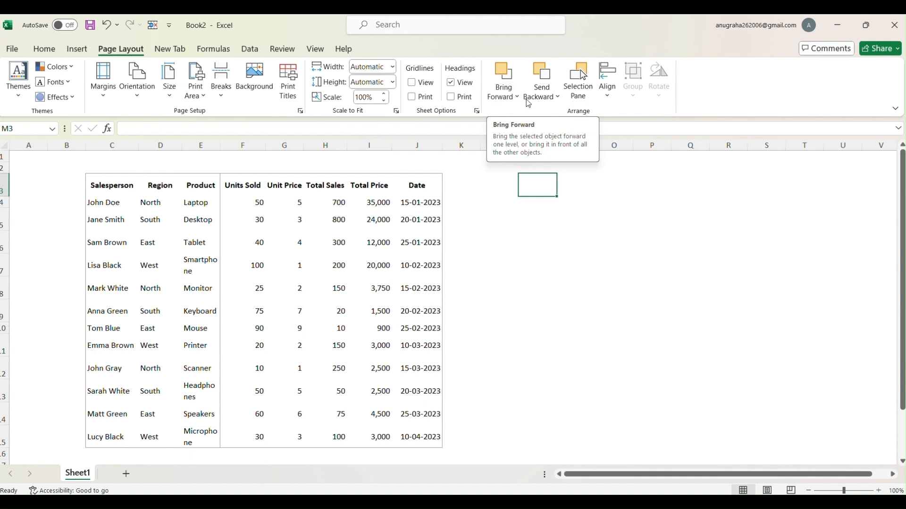
left_click(608, 85)
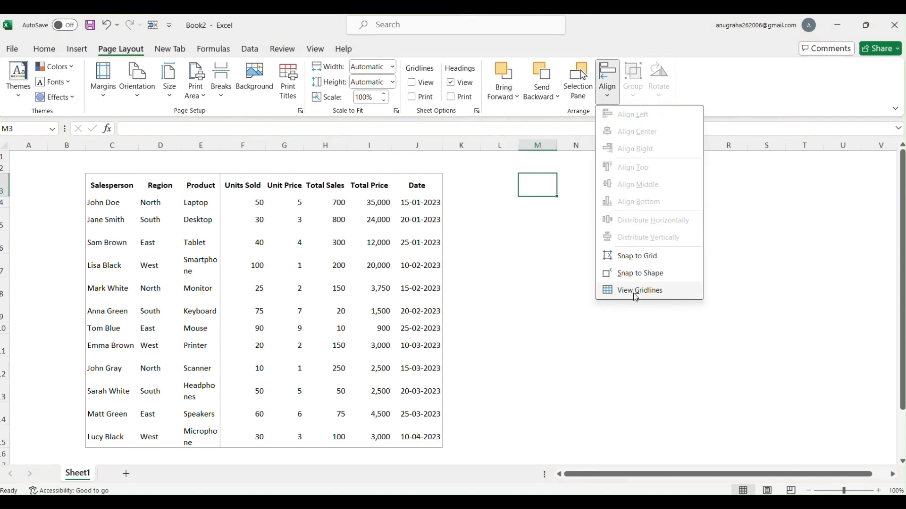
key("Escape")
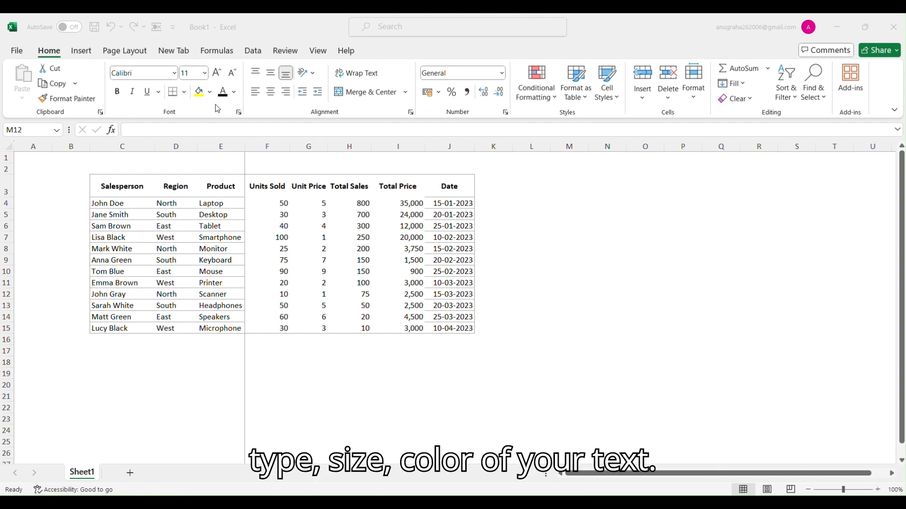
Format the table's header row C3:J3 with font size 14 and a light blue font color.
left_click(108, 183)
left_click_drag(122, 187, 450, 187)
left_click(204, 73)
left_click(191, 154)
left_click(234, 92)
left_click(284, 217)
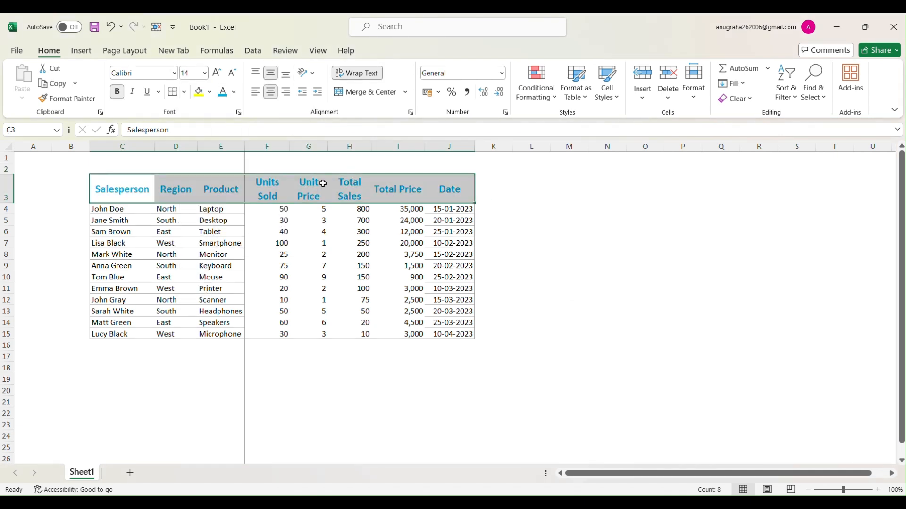
left_click(493, 189)
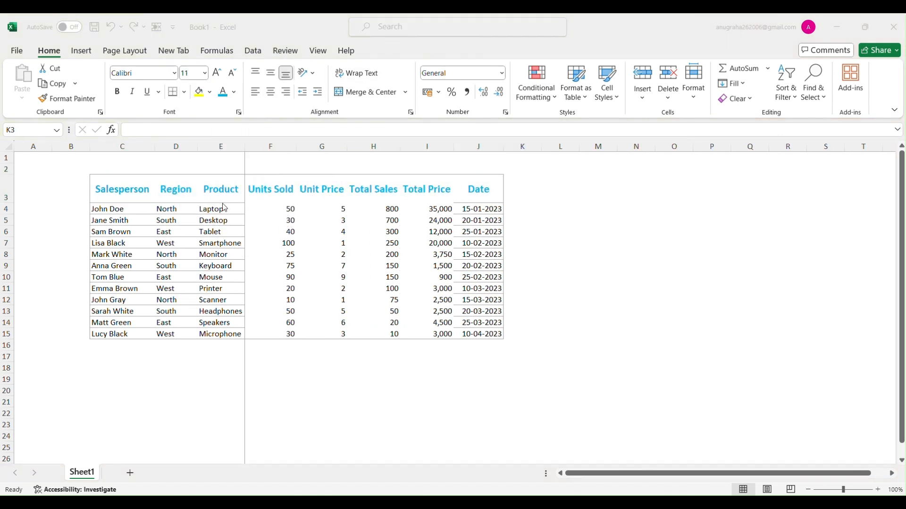
Italicize the Product entries in E4:E15 and underline the dates in J4:J15.
left_click_drag(223, 208, 222, 334)
key("ctrl+i")
left_click(478, 190)
left_click_drag(477, 208, 478, 346)
left_click(148, 92)
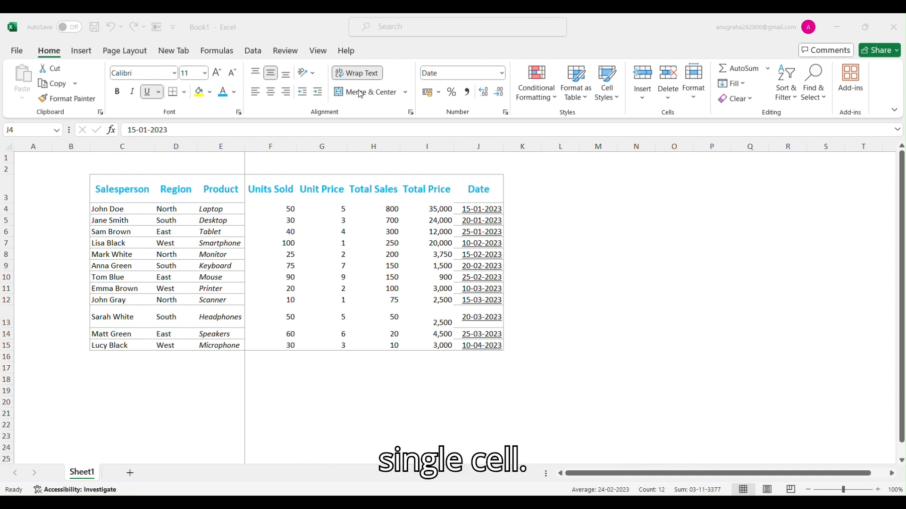
Center the values in the Units Sold, Unit Price, Total Sales and Total Price columns horizontally.
left_click(289, 209)
left_click_drag(290, 210, 337, 348)
left_click(271, 91)
left_click_drag(378, 209, 374, 337)
left_click(270, 91)
left_click_drag(440, 209, 441, 346)
left_click(270, 91)
left_click(555, 191)
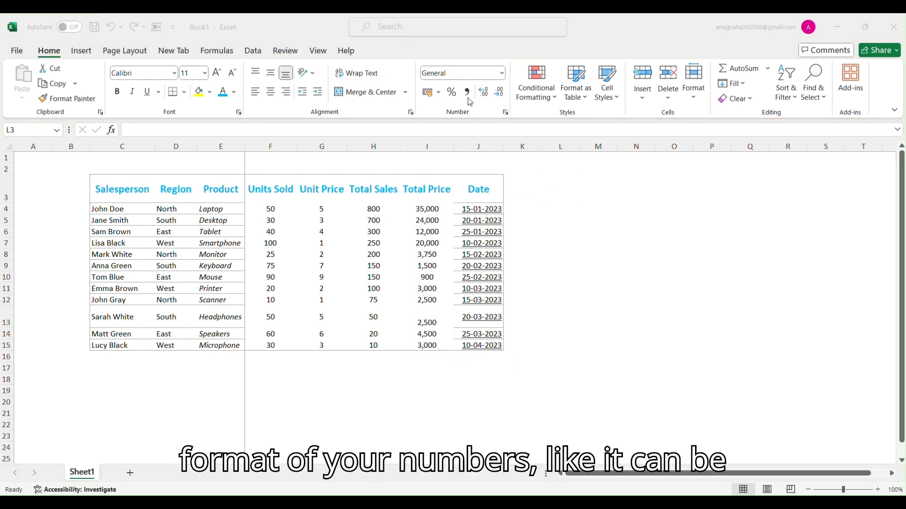
Apply the rupee (₹) accounting number format to the Unit Price, Total Sales and Total Price values in G4:I15.
left_click(502, 75)
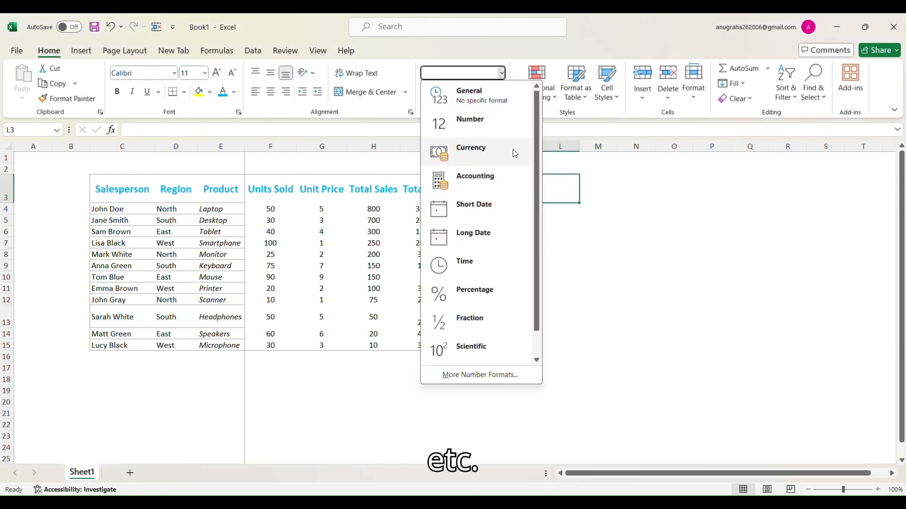
left_click(573, 194)
left_click_drag(326, 208, 415, 344)
left_click(439, 92)
left_click(443, 102)
left_click(598, 220)
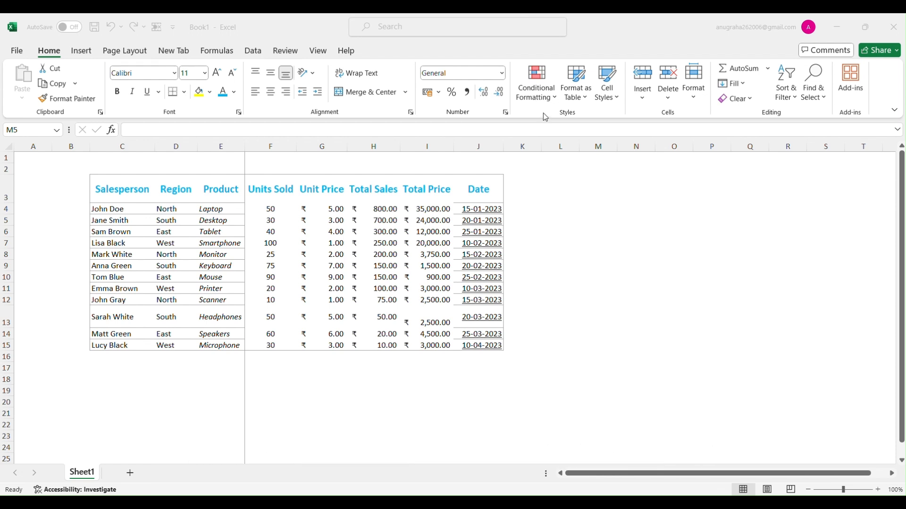
Add a conditional formatting rule to I4:I15 that highlights Total Price values greater than 20,000 with Light Red Fill with Dark Red Text.
left_click_drag(431, 208, 428, 345)
left_click(554, 99)
mouse_move(575, 121)
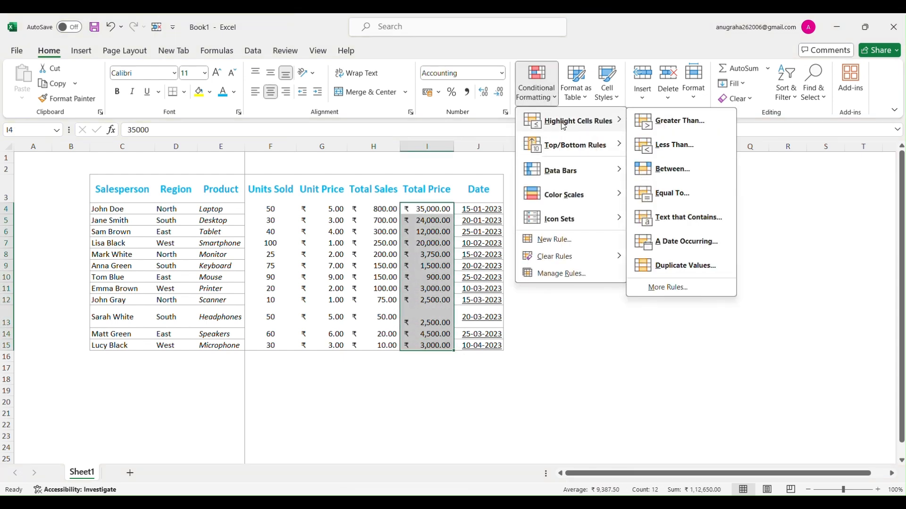
left_click(660, 121)
type("20,000")
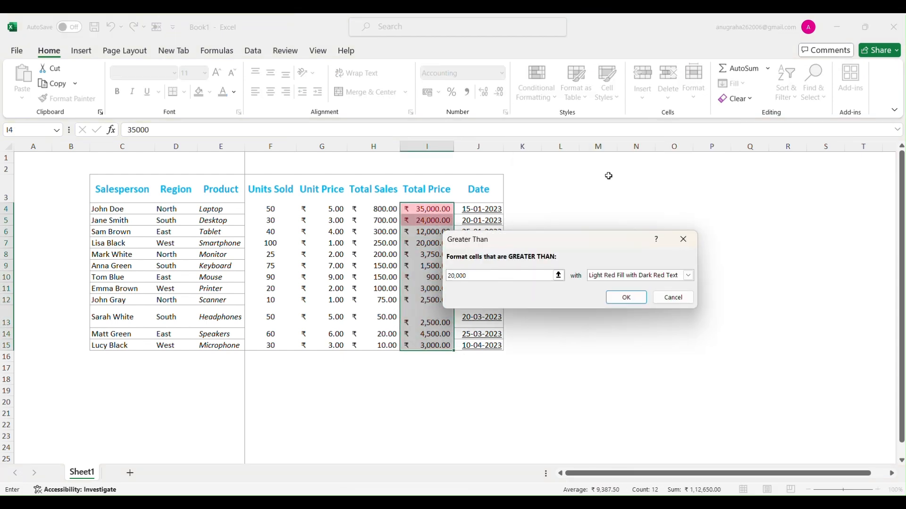
left_click(626, 297)
left_click(625, 269)
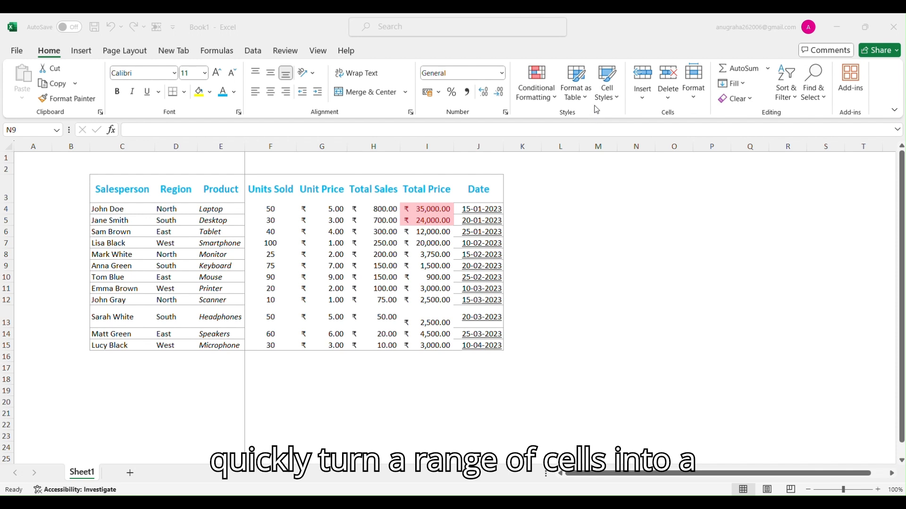
Format the range C3:J15 as a table with a header row, using a light blue banded style.
left_click_drag(108, 182, 454, 330)
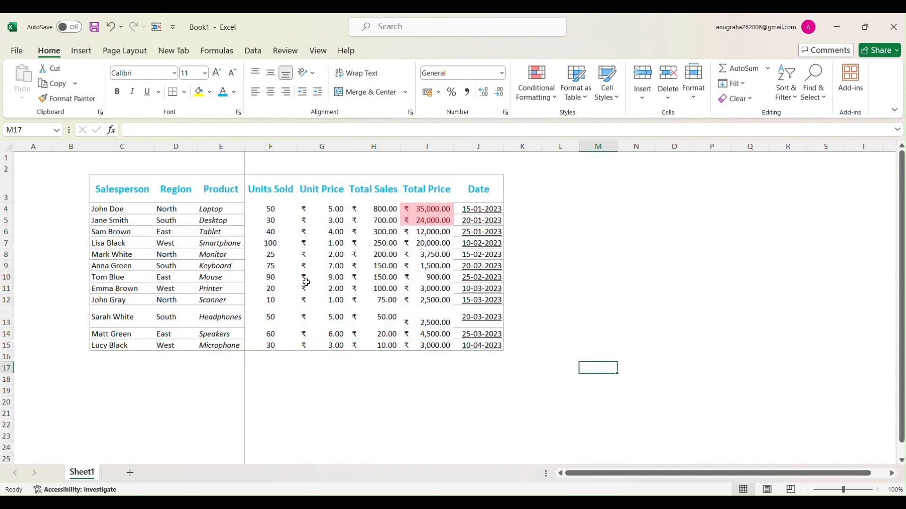
left_click_drag(118, 180, 480, 346)
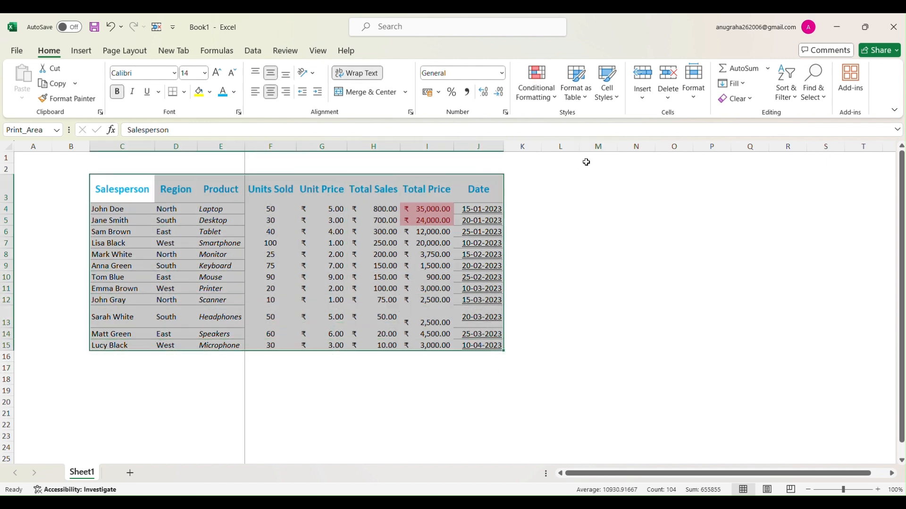
left_click(576, 85)
left_click(613, 139)
key("Return")
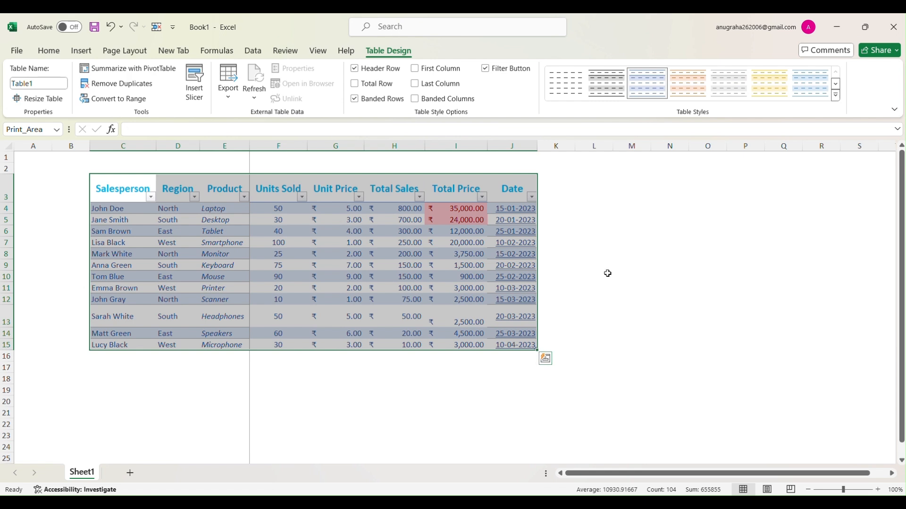
left_click(605, 277)
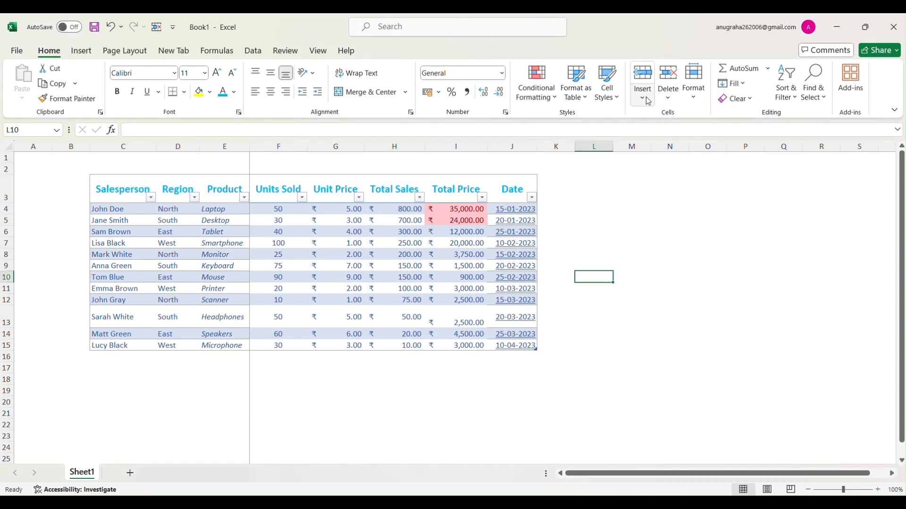
left_click(645, 101)
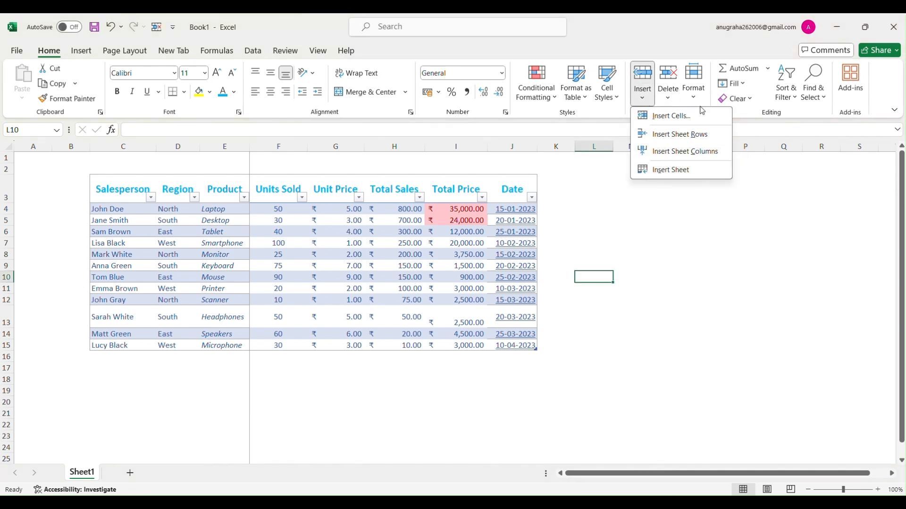
left_click(761, 169)
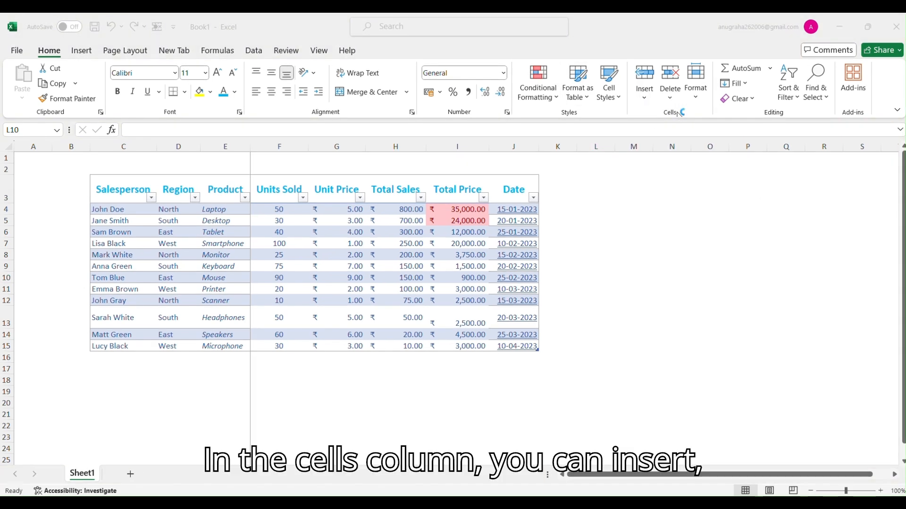
left_click(695, 95)
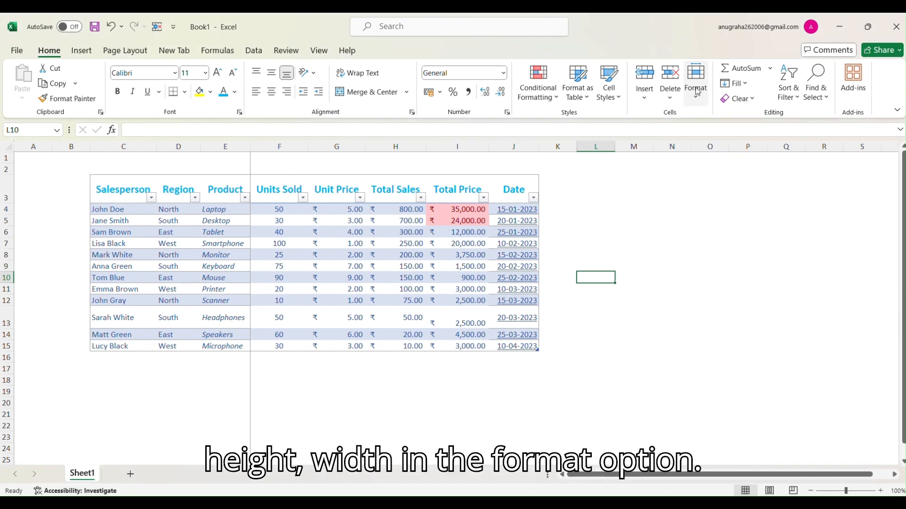
left_click(696, 93)
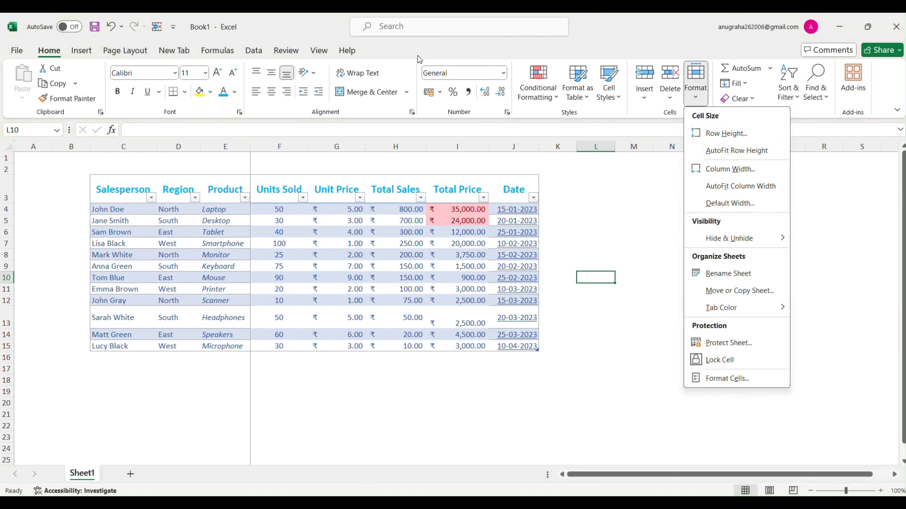
left_click(398, 29)
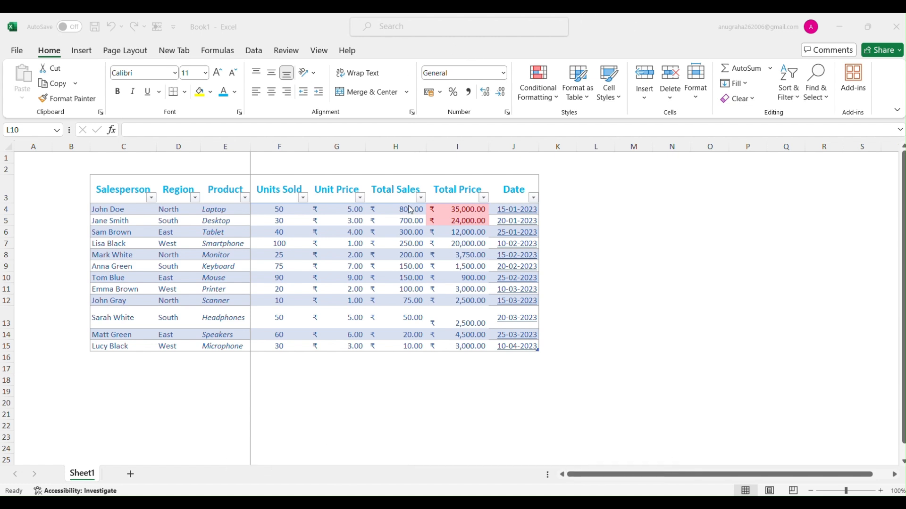
Sort the table by the Total Sales values in H4:H15 from largest to smallest.
left_click_drag(410, 209, 412, 345)
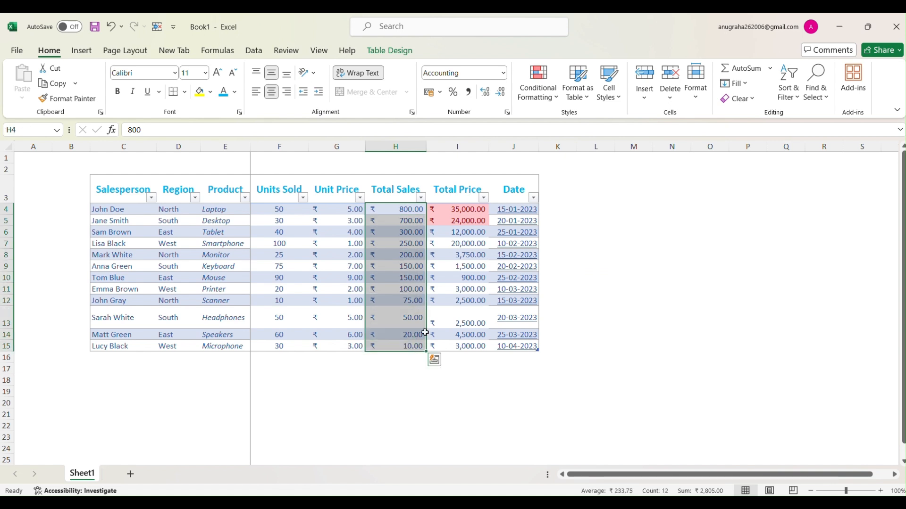
left_click(798, 93)
left_click(797, 132)
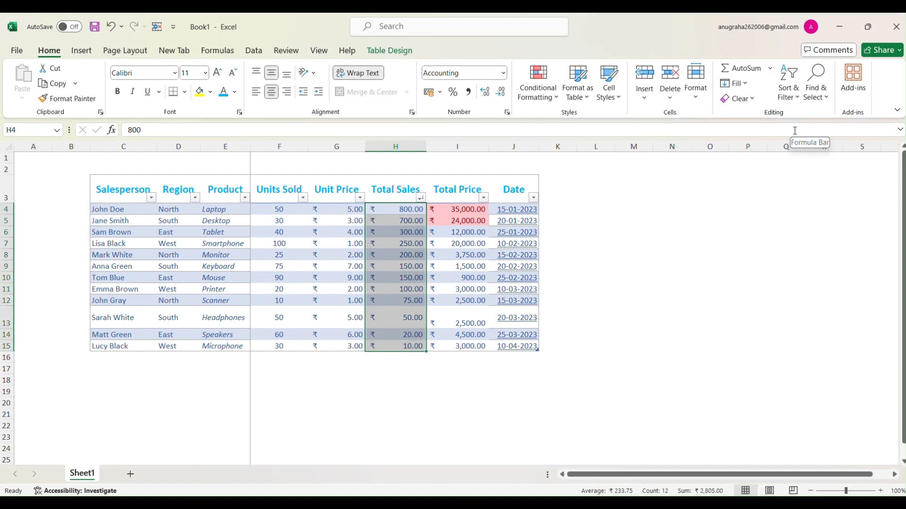
left_click(684, 242)
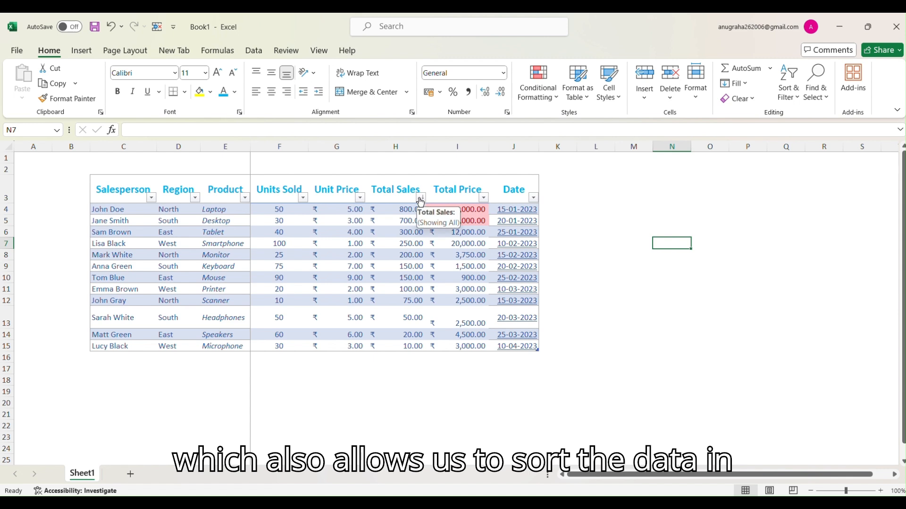
View the sort and filter options of the Unit Price column, leaving its order and filter as they are.
left_click(356, 202)
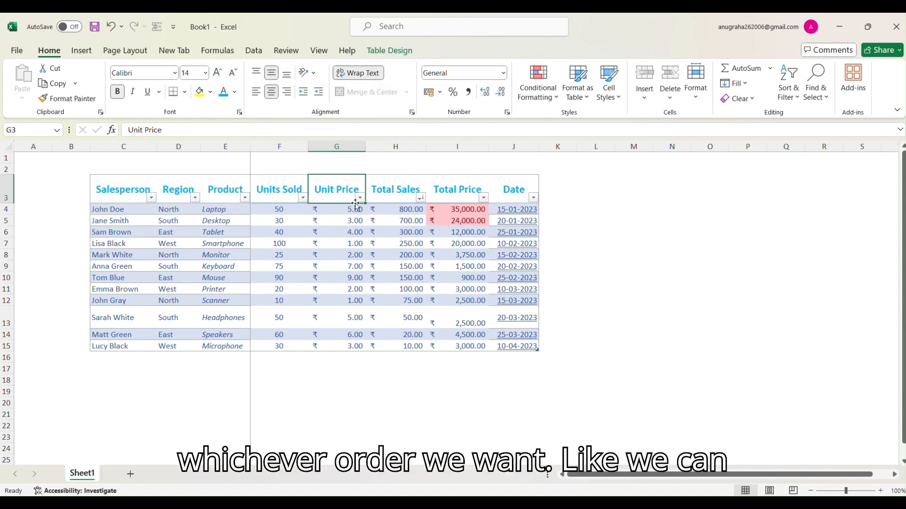
left_click(360, 200)
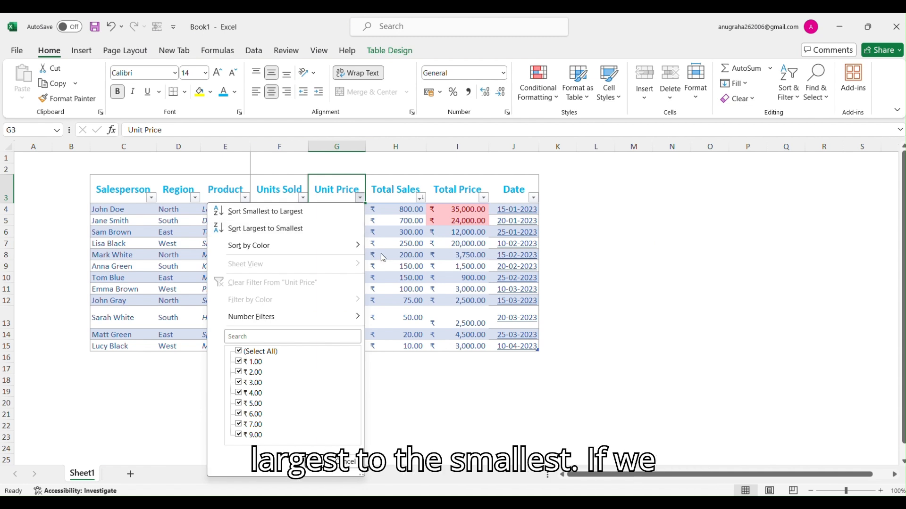
left_click(441, 380)
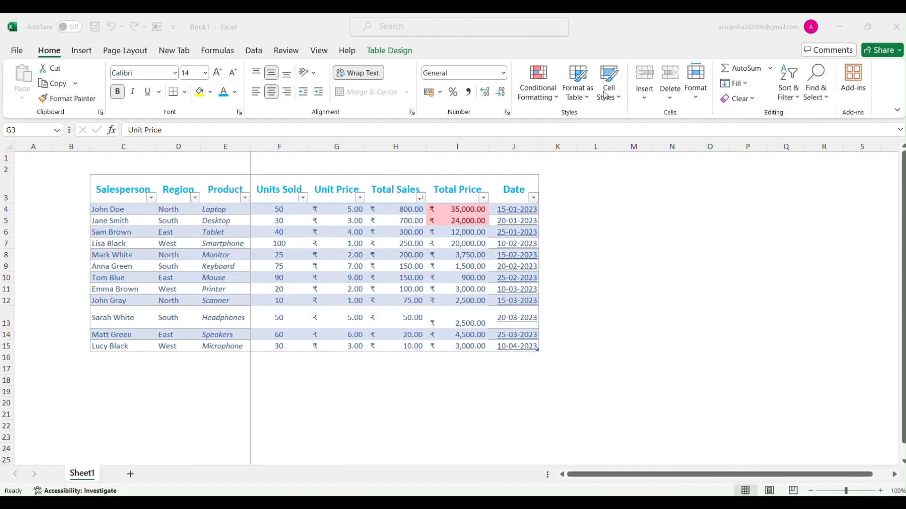
Find all cells containing "laptop" in the sheet and close the Find and Replace dialog.
left_click(826, 97)
left_click(825, 117)
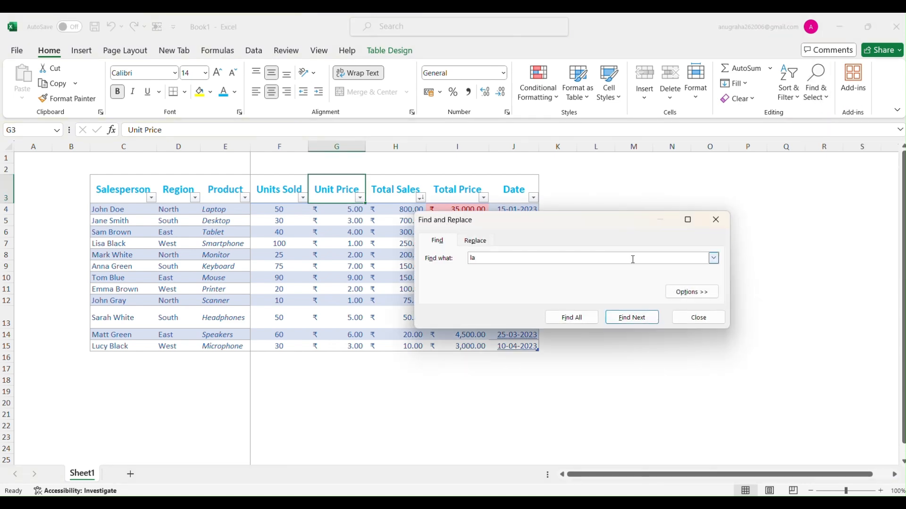
left_click(566, 318)
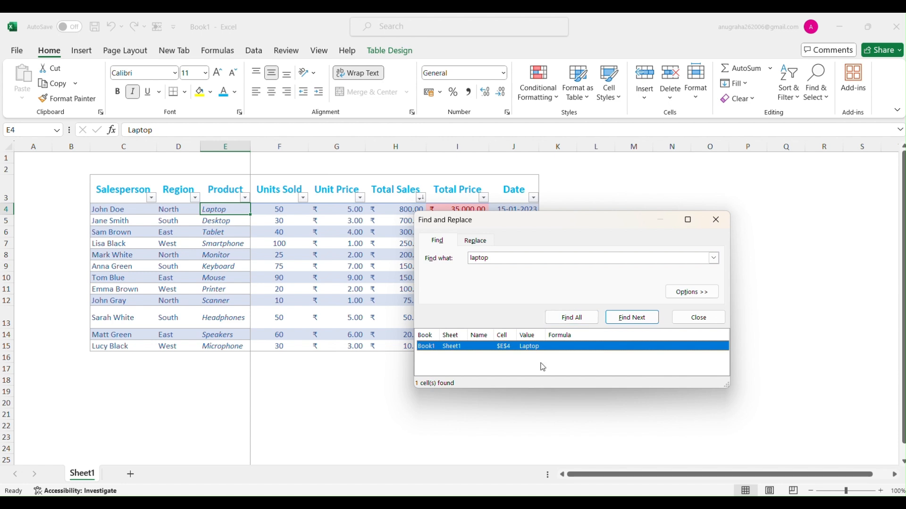
left_click(477, 42)
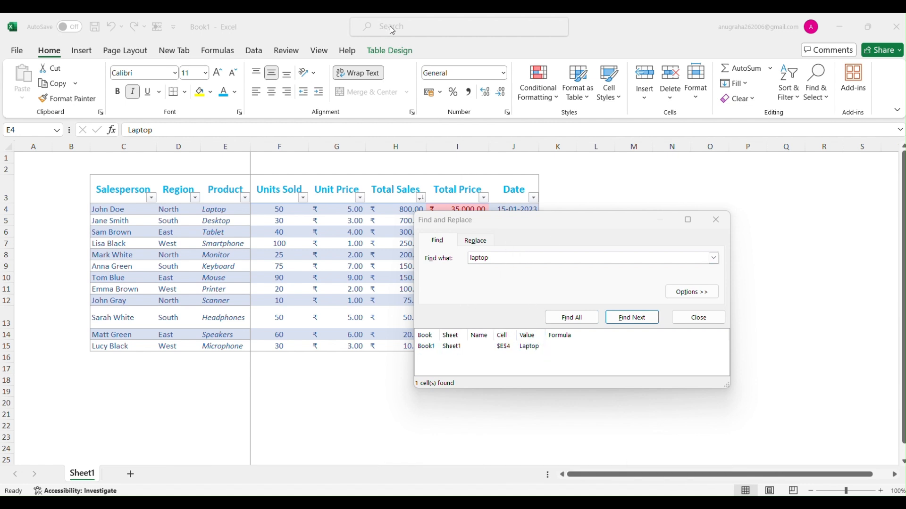
key("Escape")
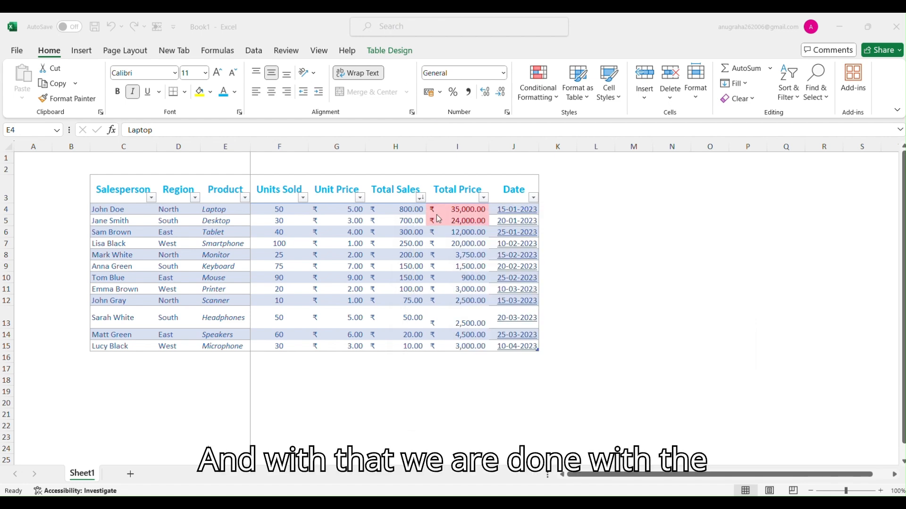